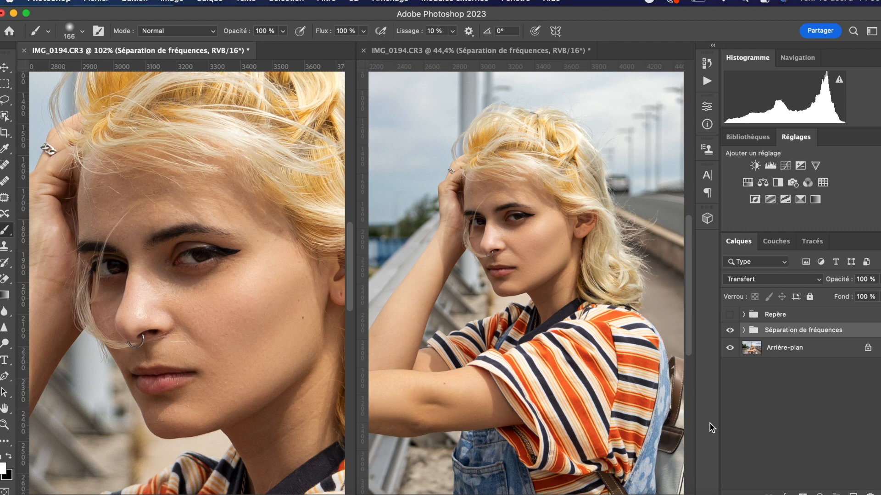
Step: Create a new group above the Séparation de fréquences group and name it "Dodge & Burn"
{"action": "left_click", "coordinate": [836, 493]}
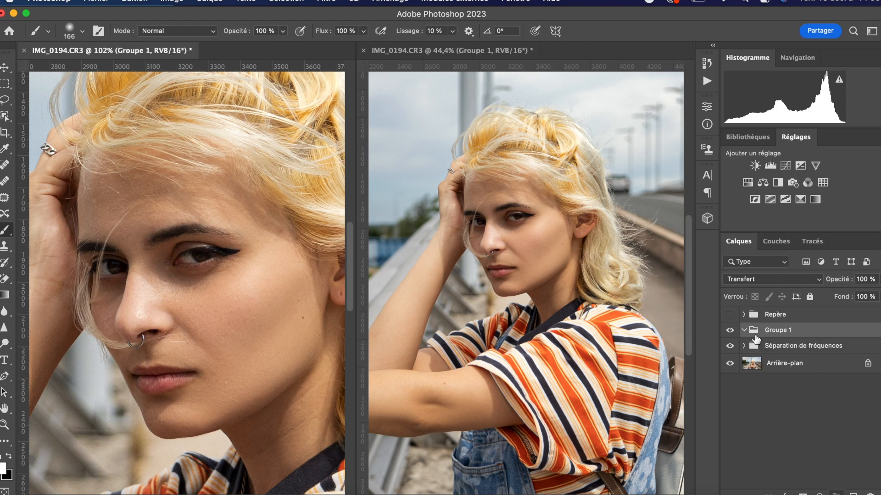
{"action": "double_click", "coordinate": [780, 330]}
{"action": "type", "text": "Dodge & Bunr"}
{"action": "key", "text": "BackSpace"}
{"action": "type", "text": "rn"}
{"action": "key", "text": "Return"}
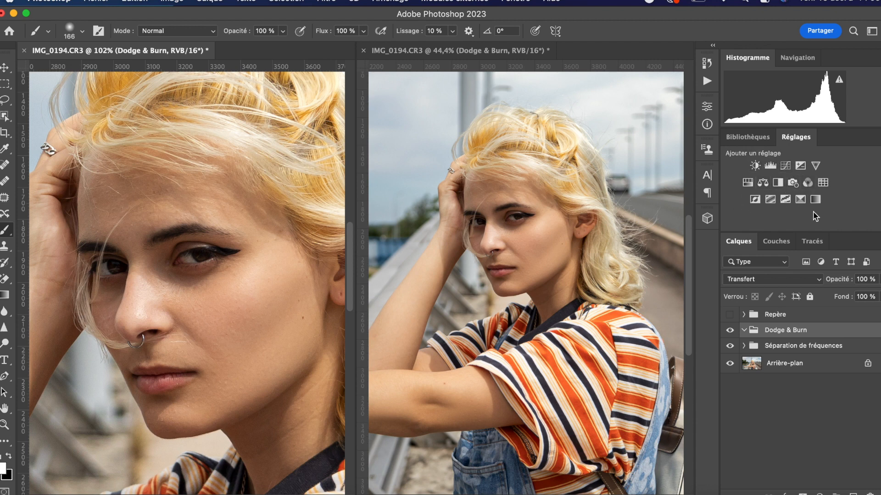
Step: Add two Curves adjustment layers inside the Dodge & Burn group, naming the lower one "Dodge" and the upper one "Burn"
{"action": "left_click", "coordinate": [785, 166]}
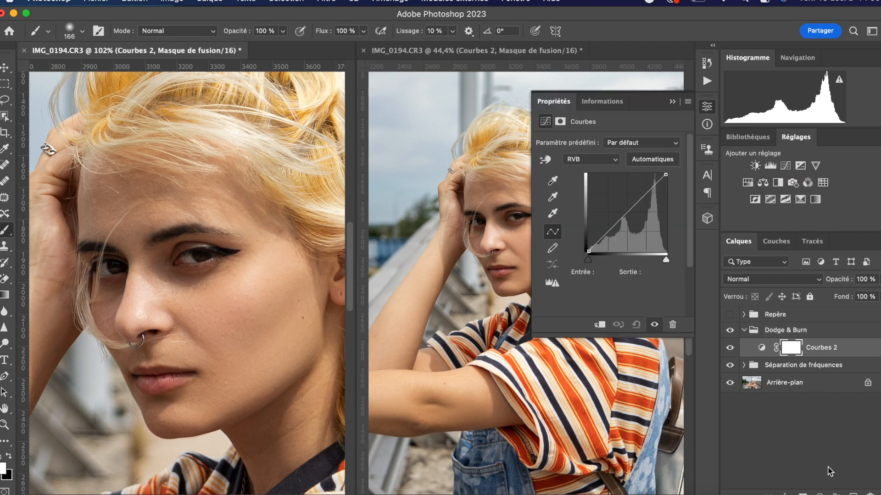
{"action": "left_click", "coordinate": [820, 492]}
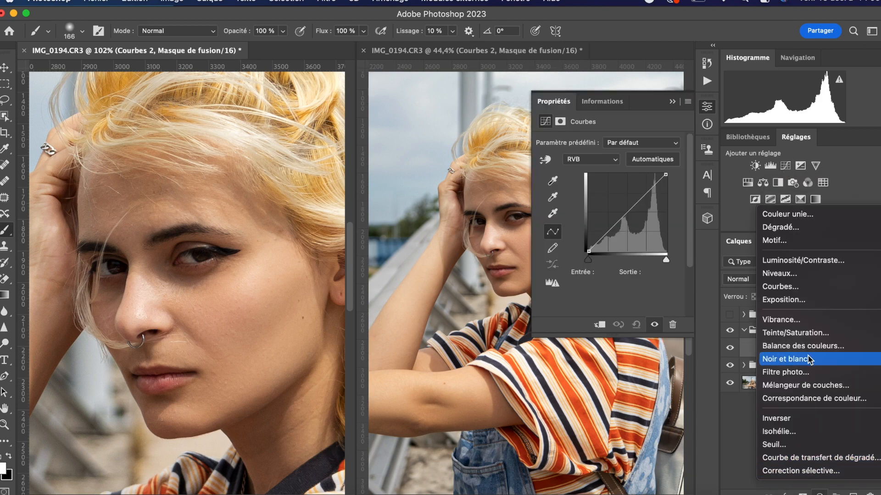
{"action": "left_click", "coordinate": [802, 288]}
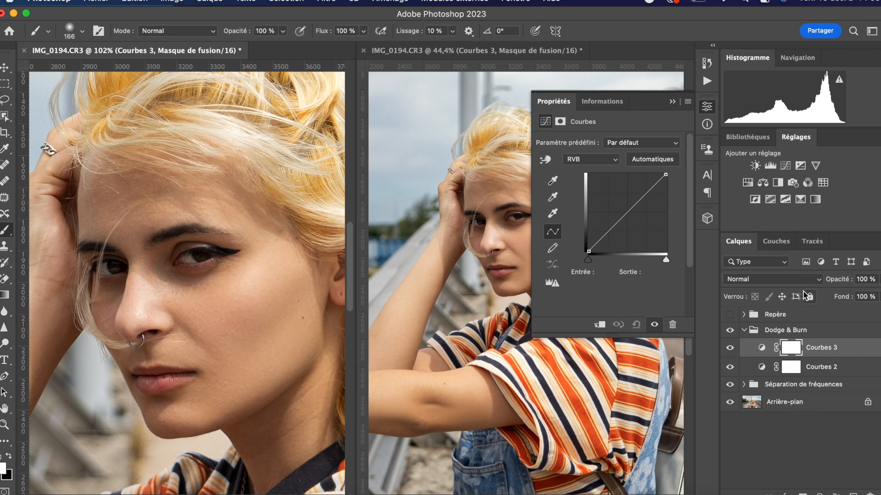
{"action": "double_click", "coordinate": [823, 367]}
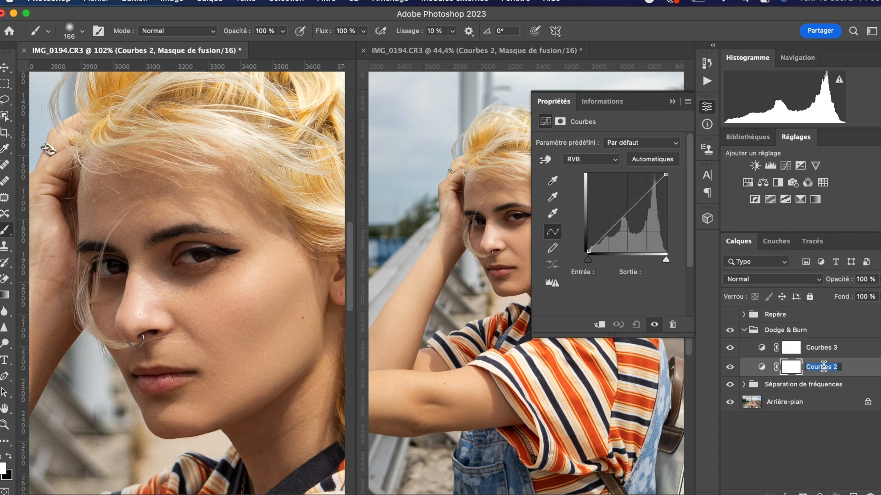
{"action": "type", "text": "Dodge"}
{"action": "double_click", "coordinate": [832, 349]}
{"action": "type", "text": "B"}
{"action": "key", "text": "Return"}
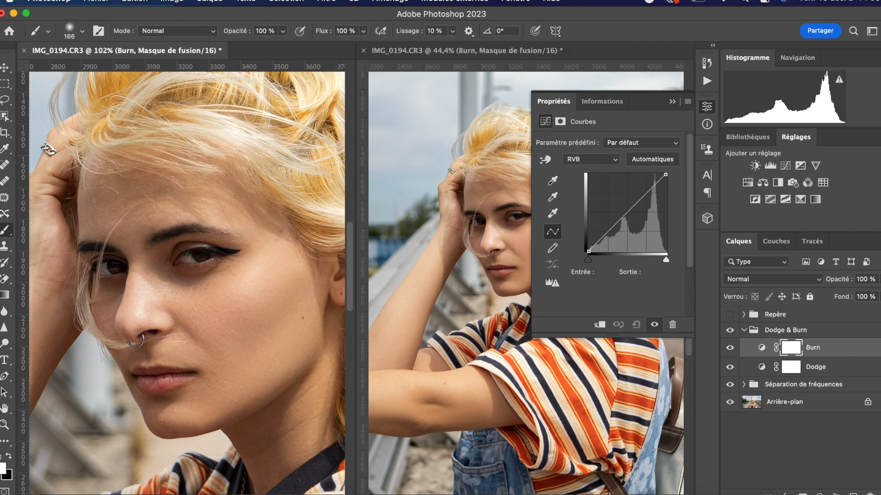
Step: Raise the Dodge curve's midtones to input 133, output 189, and lower the Burn curve's midtones to input 128, output 67
{"action": "left_click", "coordinate": [834, 370]}
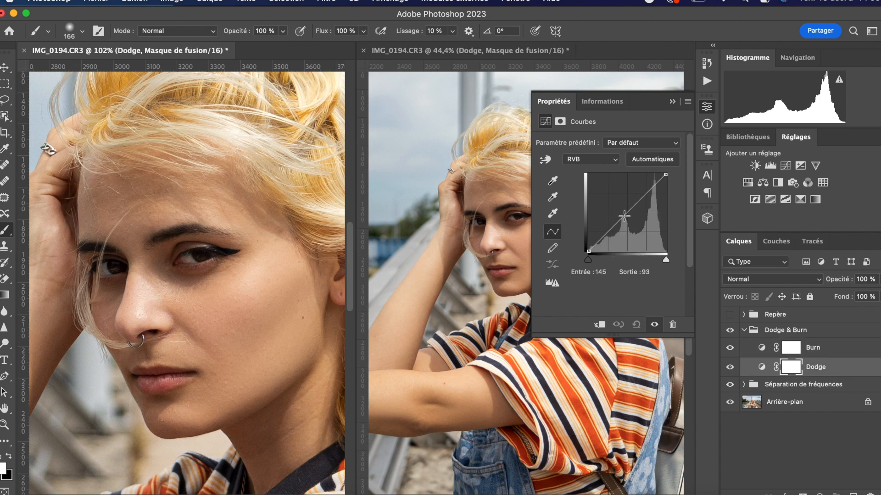
{"action": "left_click_drag", "start_coordinate": [628, 213], "coordinate": [628, 194]}
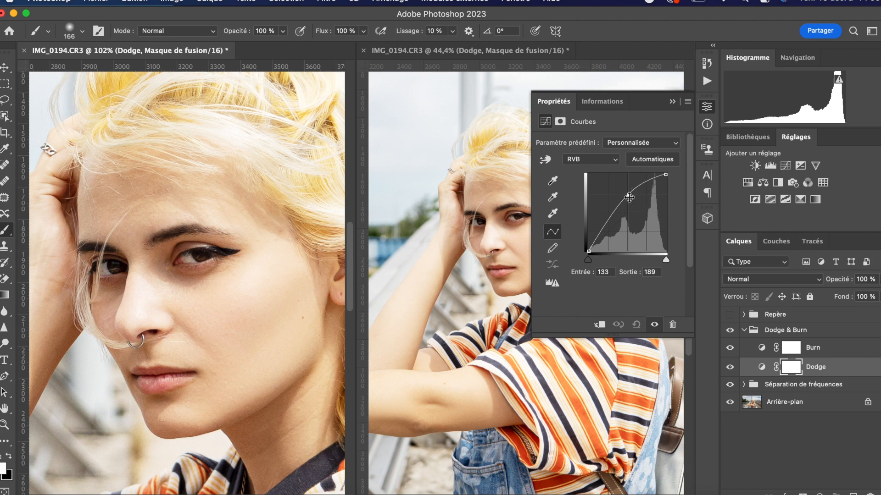
{"action": "left_click", "coordinate": [816, 353]}
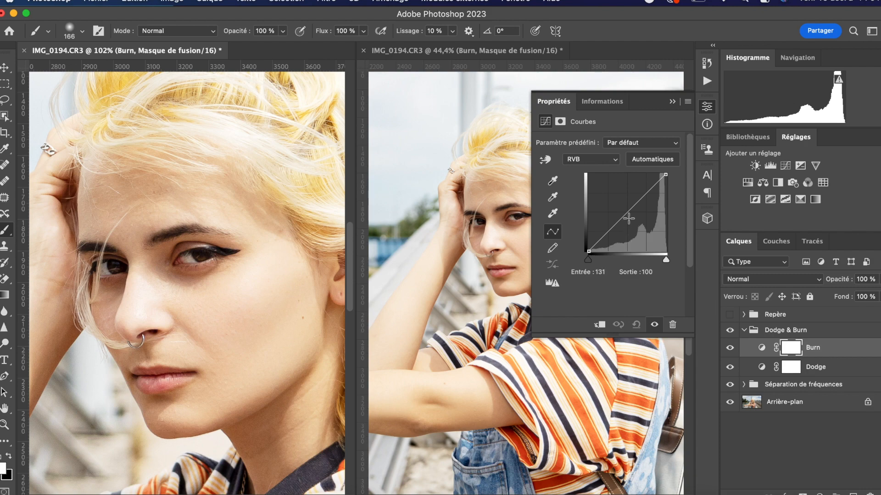
{"action": "left_click_drag", "start_coordinate": [628, 219], "coordinate": [629, 231]}
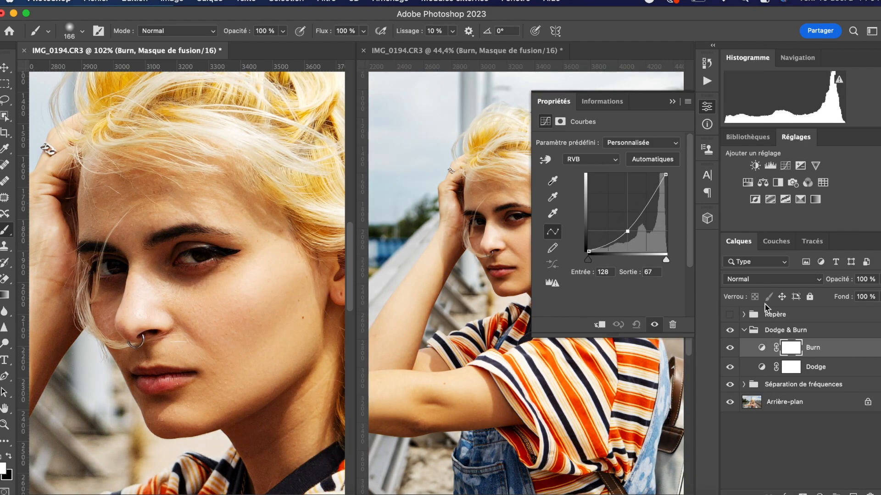
Step: Invert the layer masks of the Dodge and Burn curves to black
{"action": "left_click", "coordinate": [835, 369]}
{"action": "left_click", "coordinate": [671, 102]}
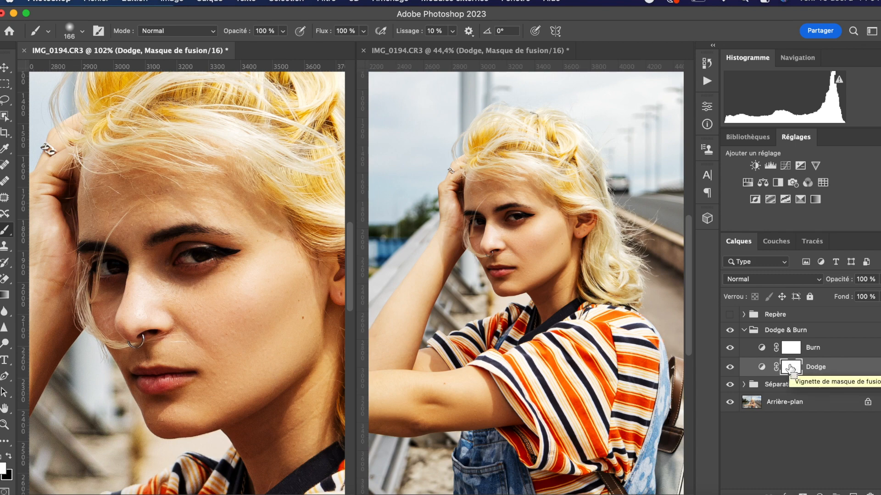
{"action": "key", "text": "super+i"}
{"action": "left_click", "coordinate": [790, 349]}
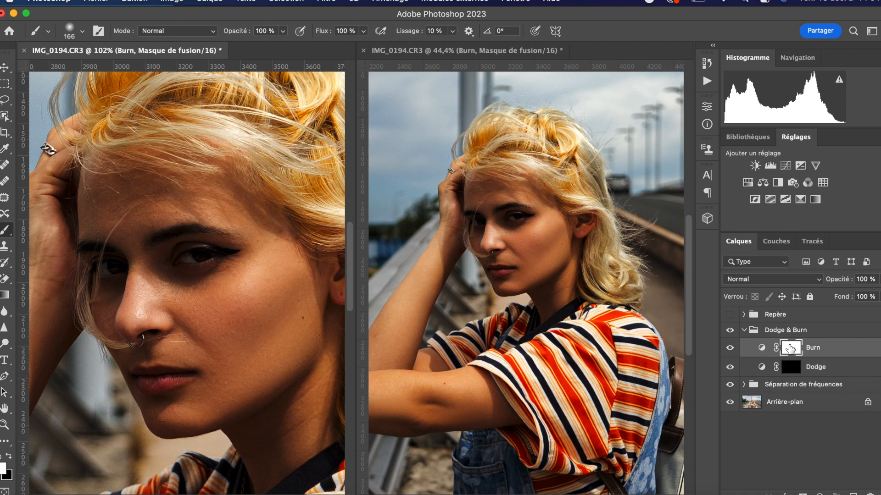
{"action": "key", "text": "super+i"}
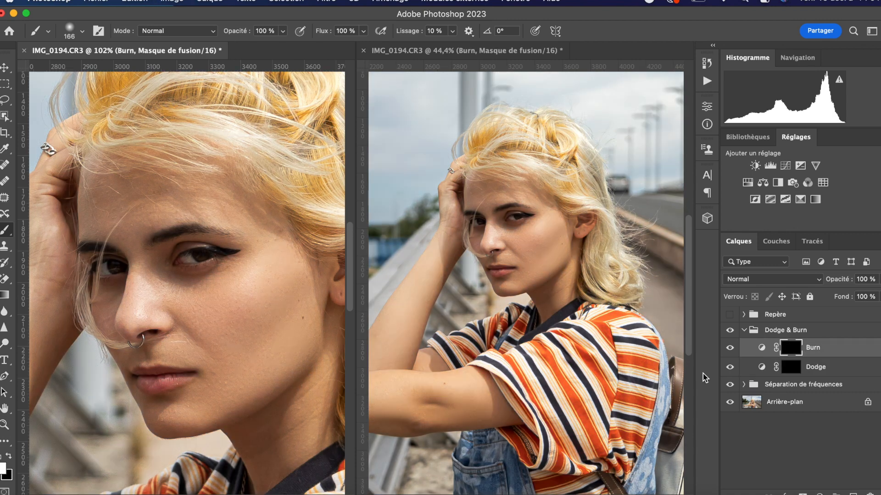
Step: Compare the portrait with and without the Dodge & Burn group
{"action": "left_click", "coordinate": [730, 331]}
{"action": "left_click", "coordinate": [730, 331]}
{"action": "left_click", "coordinate": [731, 330]}
{"action": "left_click", "coordinate": [732, 330]}
Step: Try full-strength white strokes along the cheekbone on the Dodge mask and below it on the Burn mask, and undo them
{"action": "left_click", "coordinate": [833, 369]}
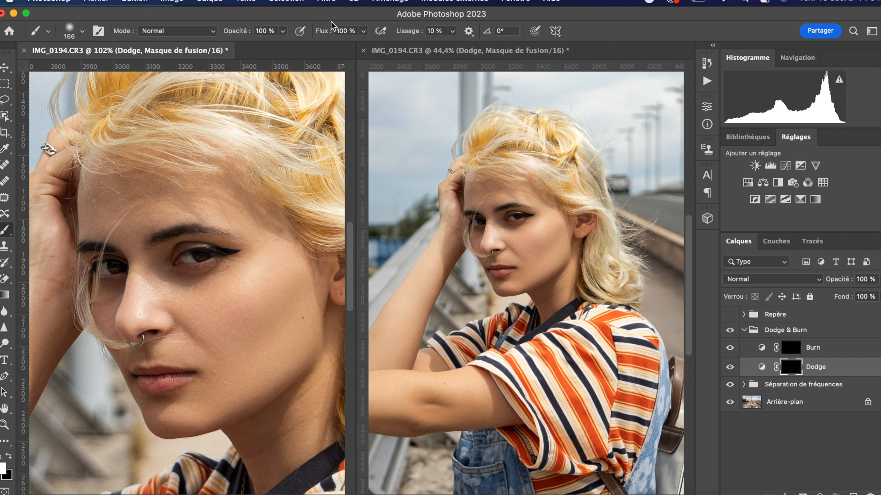
{"action": "left_click_drag", "start_coordinate": [204, 308], "coordinate": [271, 246]}
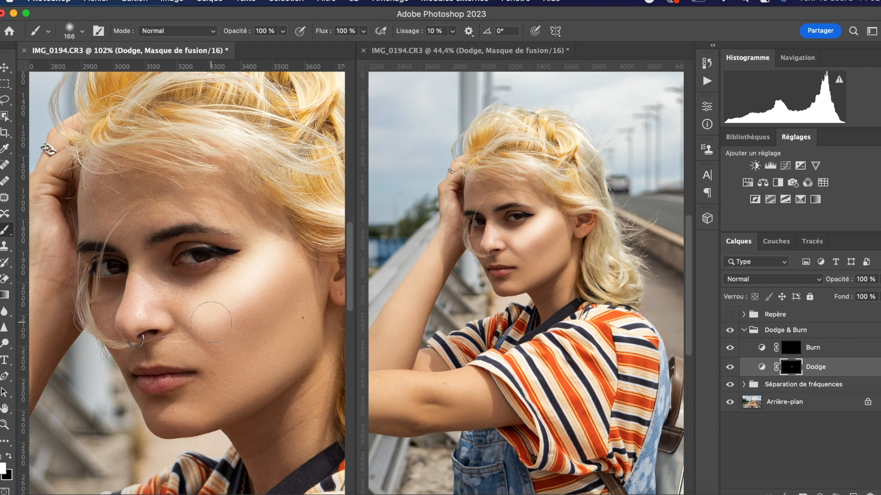
{"action": "left_click", "coordinate": [821, 351]}
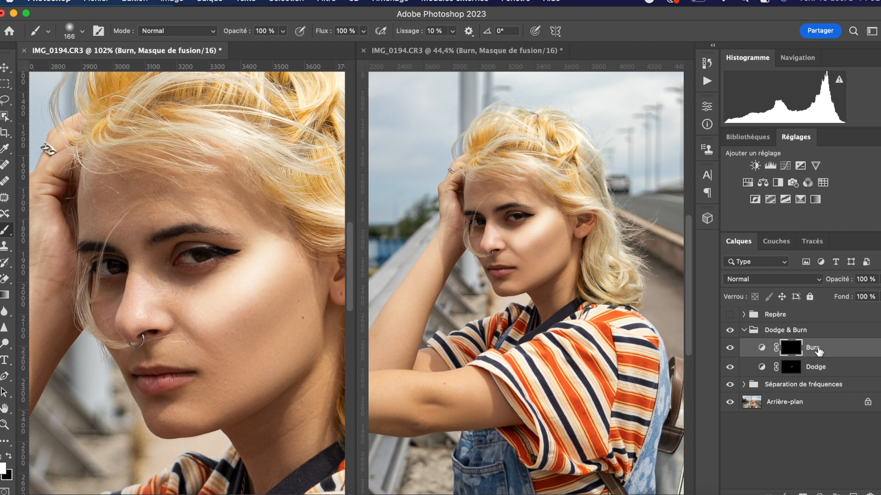
{"action": "left_click_drag", "start_coordinate": [243, 340], "coordinate": [315, 267]}
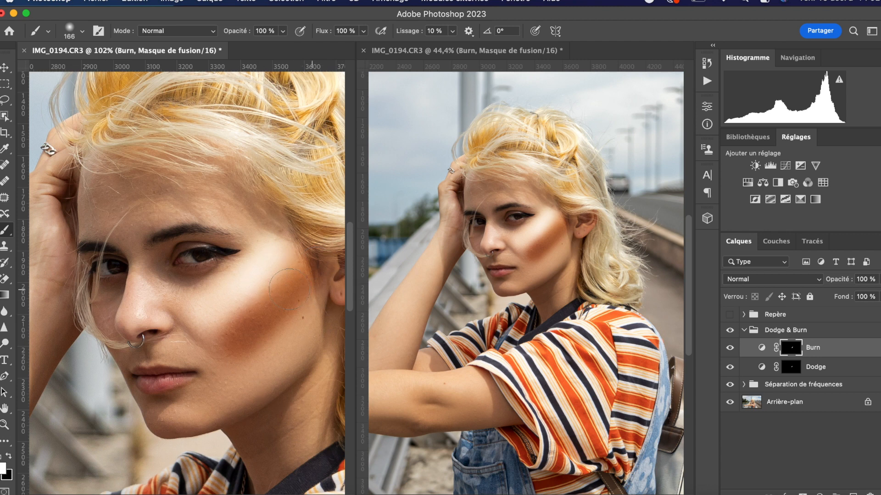
{"action": "key", "text": "super+z"}
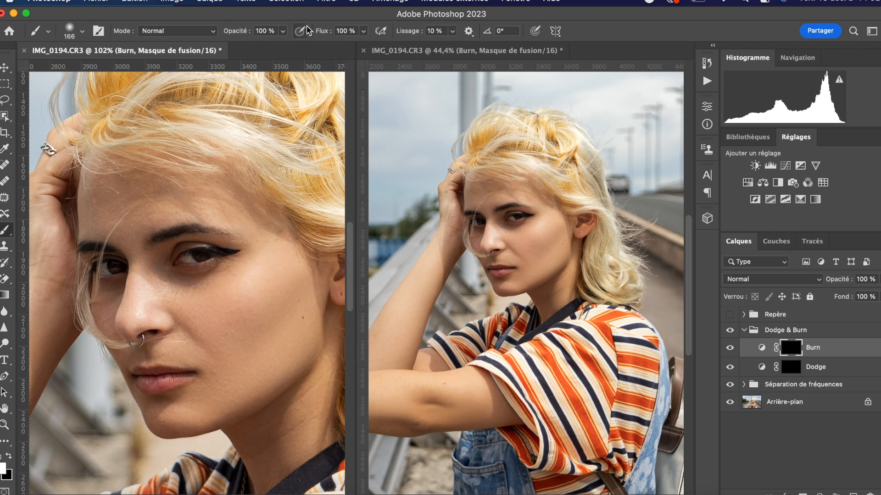
Step: Set the brush opacity to 16% and its flow to 15%
{"action": "left_click_drag", "start_coordinate": [242, 36], "coordinate": [206, 51]}
{"action": "left_click_drag", "start_coordinate": [323, 33], "coordinate": [289, 51]}
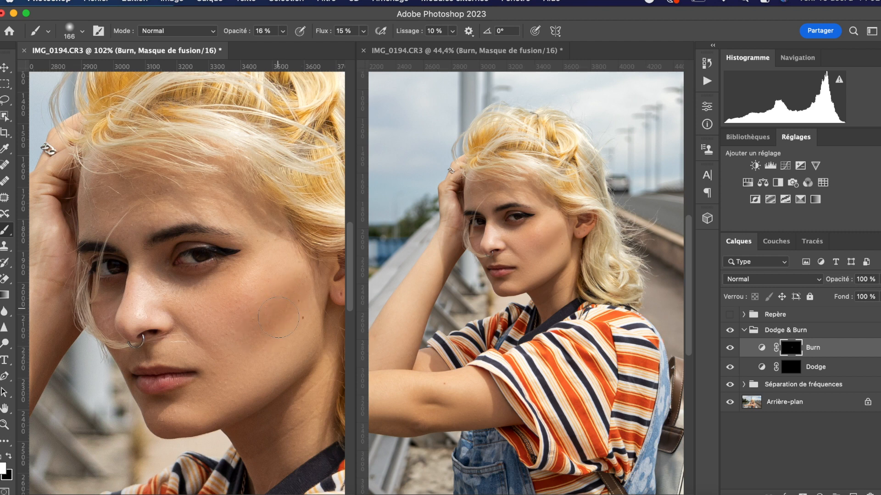
Step: Try building up soft, low-opacity burn strokes under the cheekbone on the Burn mask, and undo them
{"action": "left_click_drag", "start_coordinate": [274, 319], "coordinate": [301, 294]}
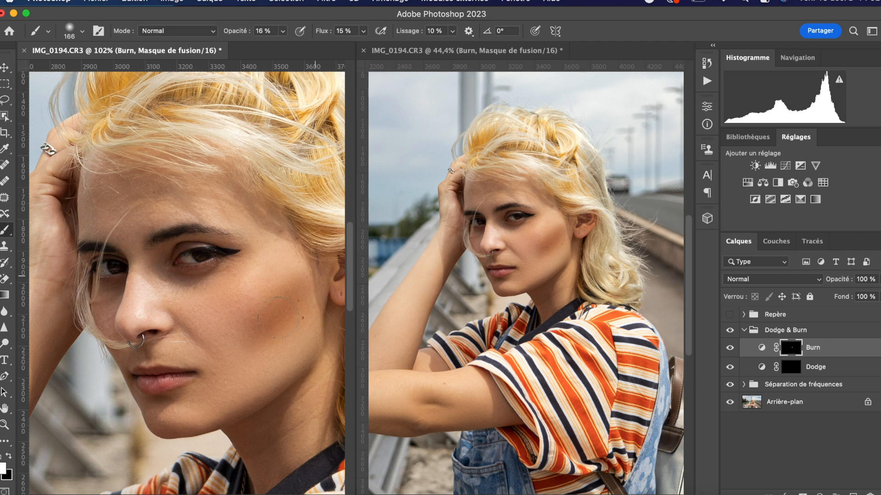
{"action": "key", "text": "super+z"}
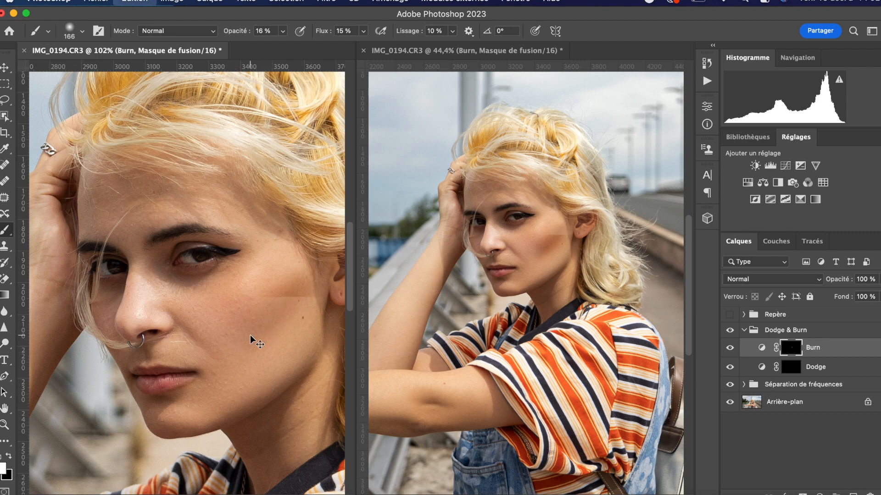
{"action": "key", "text": "super+z"}
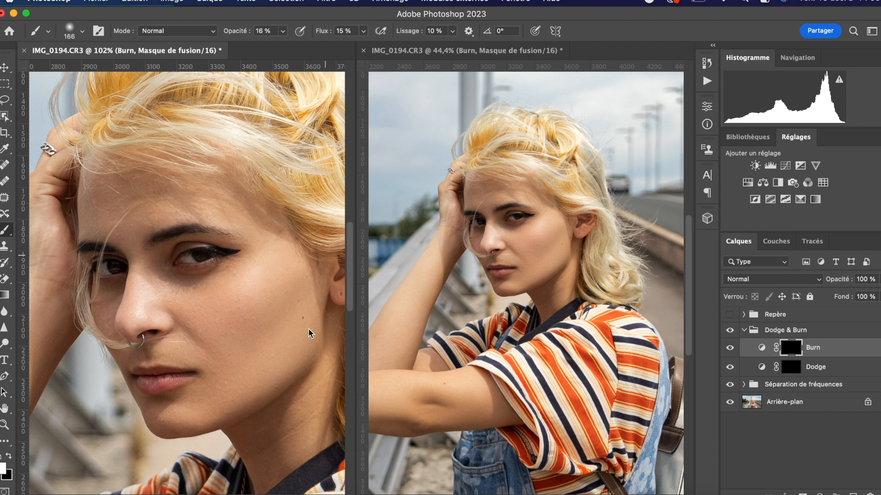
{"action": "left_click", "coordinate": [731, 330]}
{"action": "left_click", "coordinate": [736, 330]}
Step: Select the Dodge layer and set the brush size to 91 for close work on the cheek
{"action": "left_click", "coordinate": [834, 370]}
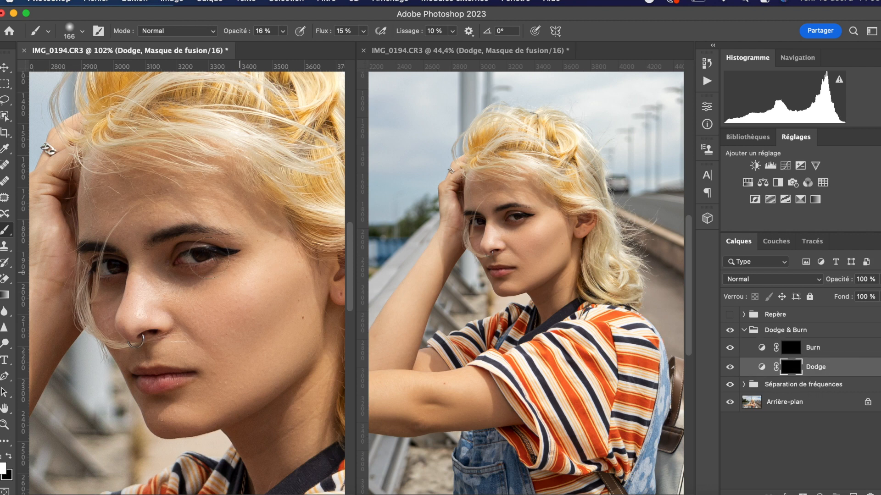
{"action": "mouse_move", "coordinate": [256, 275]}
{"action": "left_mouse_down"}
{"action": "mouse_move", "coordinate": [233, 277]}
{"action": "mouse_move", "coordinate": [253, 275]}
{"action": "left_mouse_up"}
{"action": "scroll", "coordinate": [260, 286], "scroll_direction": "up", "scroll_amount": 5}
{"action": "mouse_move", "coordinate": [264, 288]}
{"action": "left_mouse_down"}
{"action": "mouse_move", "coordinate": [143, 313]}
{"action": "mouse_move", "coordinate": [207, 312]}
{"action": "left_mouse_up"}
{"action": "left_click_drag", "start_coordinate": [311, 295], "coordinate": [197, 306]}
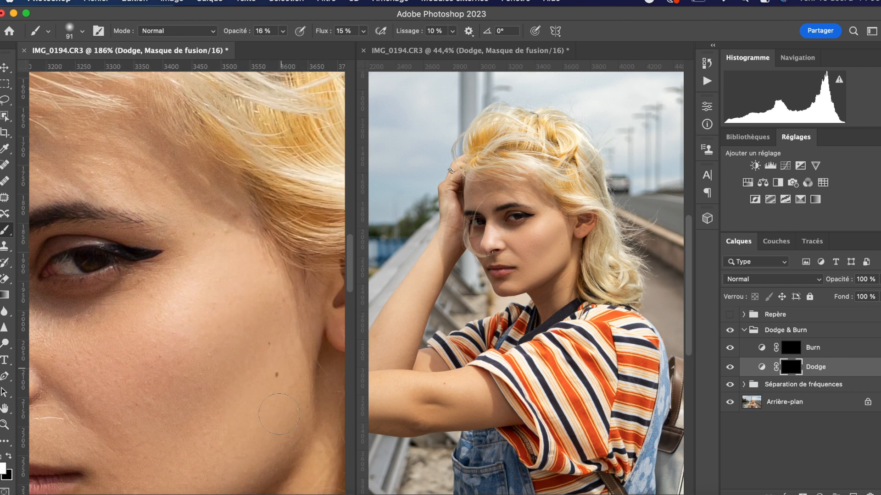
Step: Examine the light and dark patches on the face with the Repère group shown, and hide the group again
{"action": "left_click", "coordinate": [729, 315]}
{"action": "scroll", "coordinate": [349, 316], "scroll_direction": "left", "scroll_amount": 5}
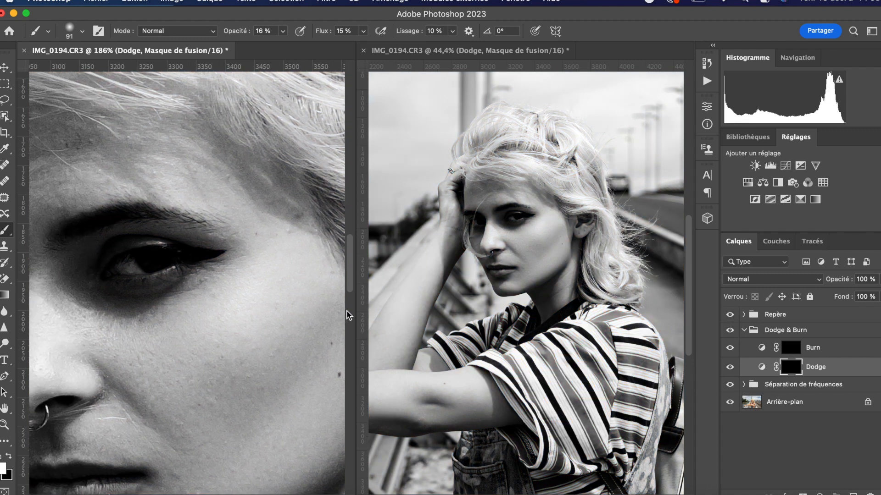
{"action": "scroll", "coordinate": [189, 285], "scroll_direction": "right", "scroll_amount": 5}
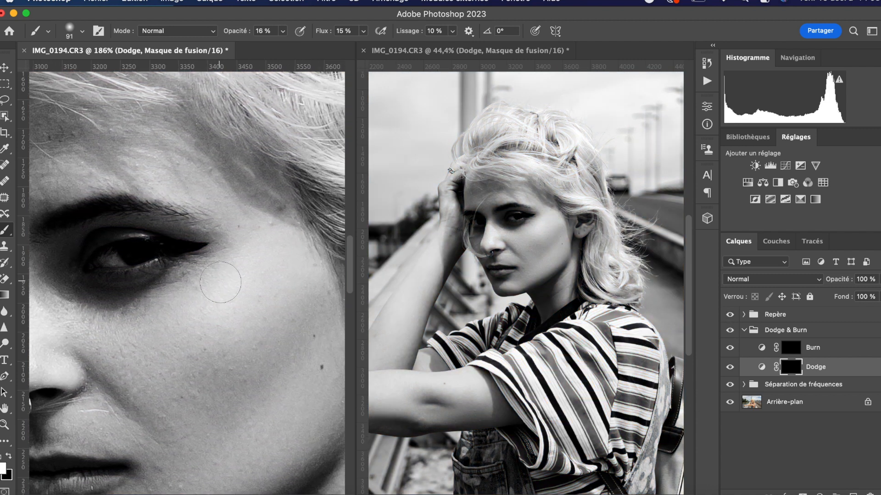
{"action": "mouse_move", "coordinate": [189, 302]}
{"action": "left_mouse_down"}
{"action": "mouse_move", "coordinate": [163, 311]}
{"action": "mouse_move", "coordinate": [214, 266]}
{"action": "mouse_move", "coordinate": [165, 304]}
{"action": "left_mouse_up"}
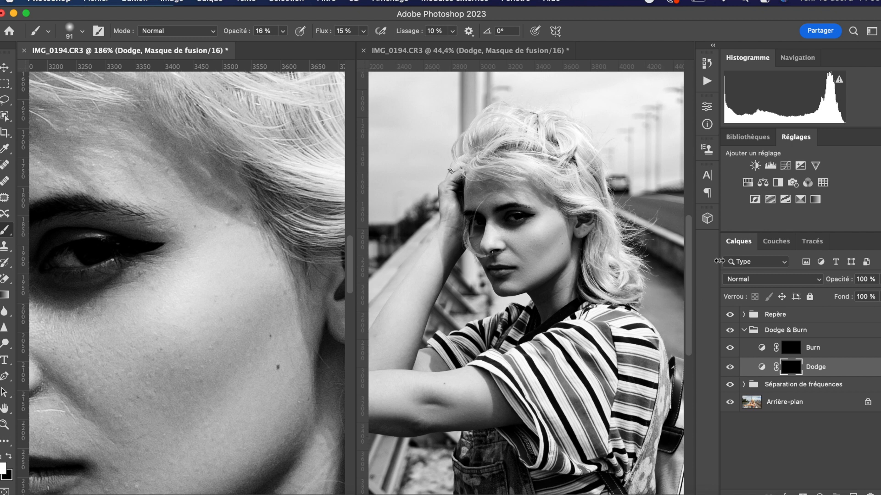
{"action": "left_click", "coordinate": [775, 315]}
{"action": "left_click", "coordinate": [729, 314]}
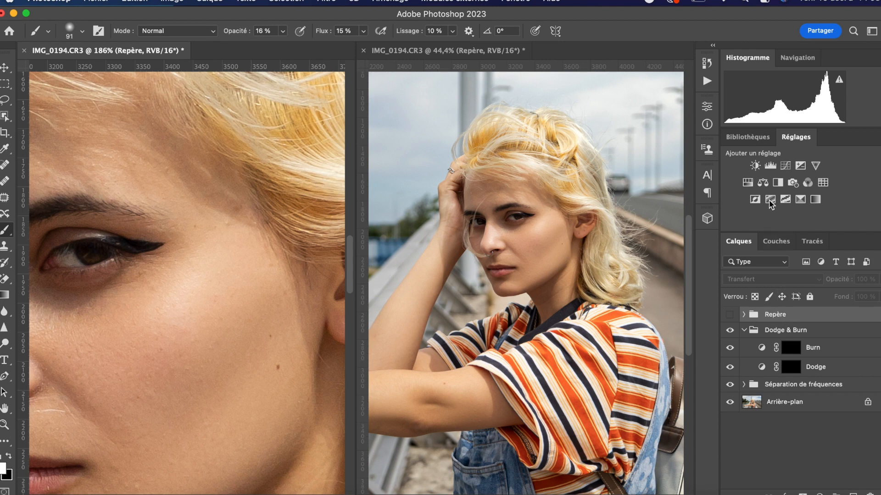
Step: Add a Black & White adjustment layer above the Repère group and set its reds to -137
{"action": "left_click", "coordinate": [819, 492]}
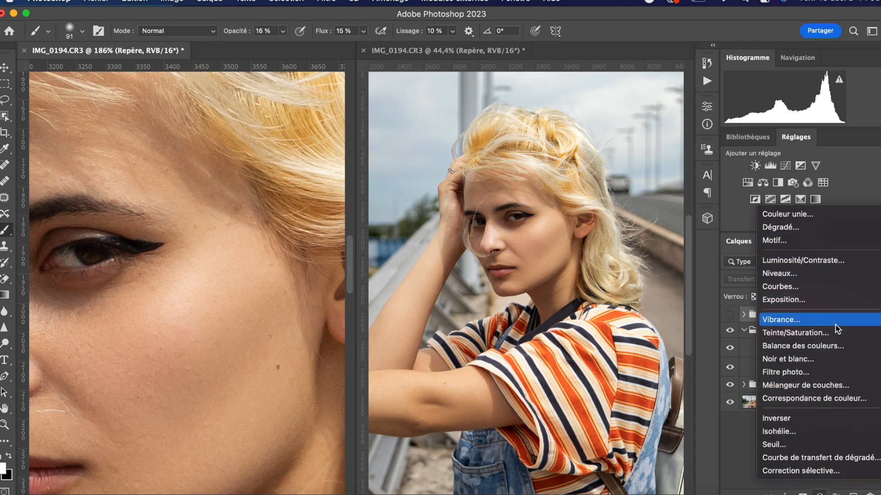
{"action": "left_click", "coordinate": [816, 360]}
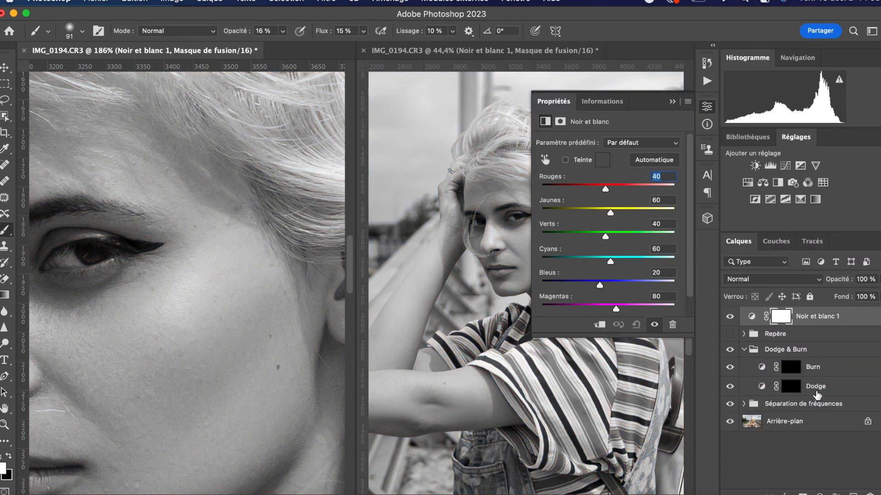
{"action": "left_click_drag", "start_coordinate": [597, 189], "coordinate": [558, 190]}
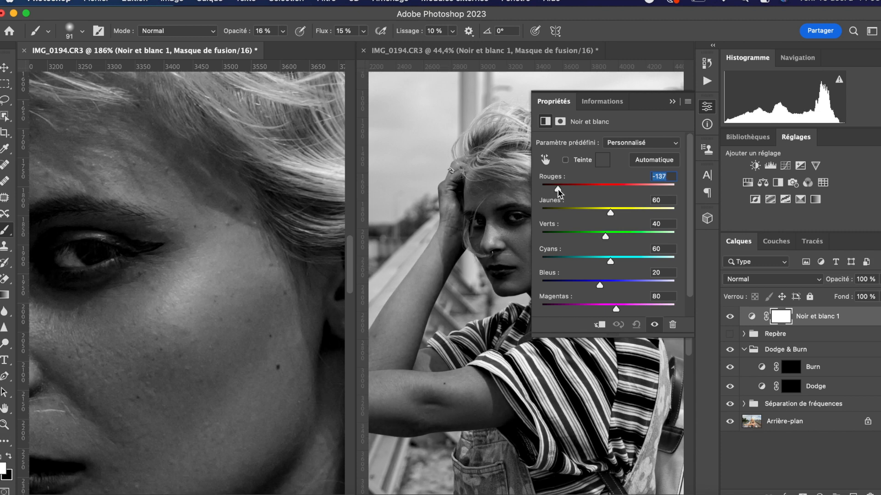
{"action": "left_click", "coordinate": [672, 101]}
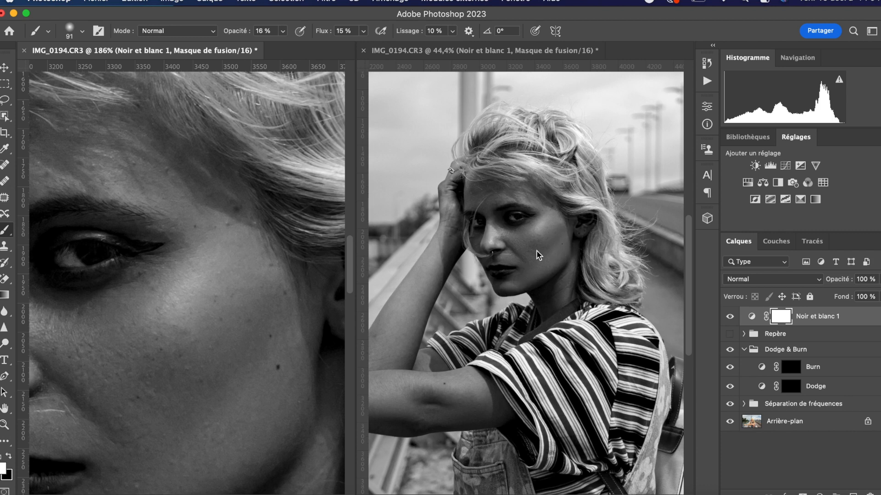
Step: Paint soft dodge strokes over the dark patches of the lower cheek and jaw on the Dodge mask, enlarging the brush to 120
{"action": "left_click", "coordinate": [789, 388]}
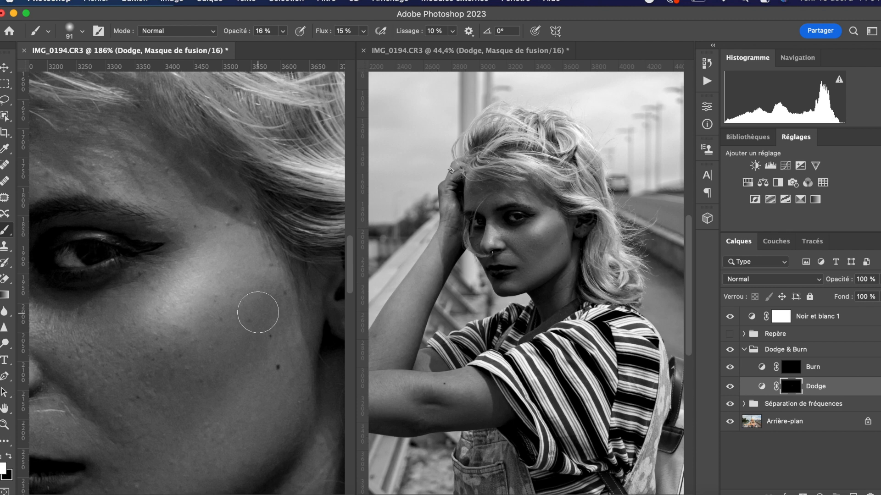
{"action": "left_click_drag", "start_coordinate": [276, 363], "coordinate": [292, 365]}
{"action": "scroll", "coordinate": [279, 338], "scroll_direction": "down", "scroll_amount": 3}
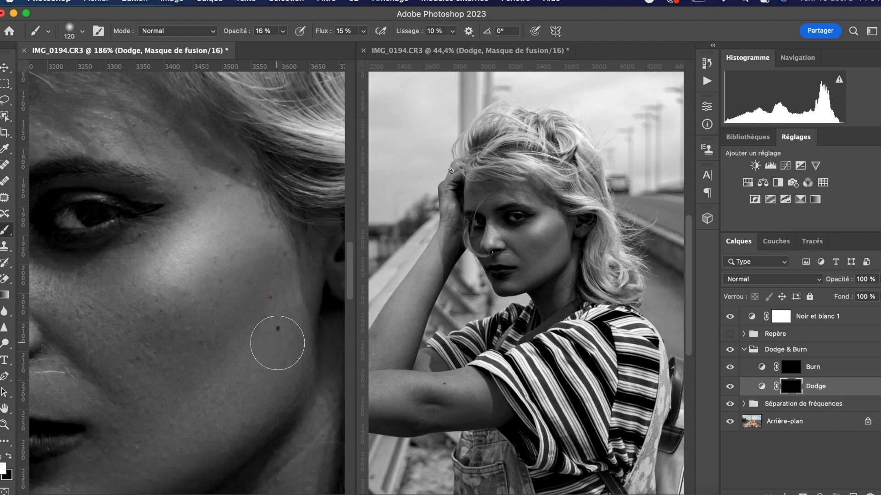
{"action": "mouse_move", "coordinate": [285, 311]}
{"action": "left_mouse_down"}
{"action": "mouse_move", "coordinate": [226, 398]}
{"action": "mouse_move", "coordinate": [166, 444]}
{"action": "mouse_move", "coordinate": [235, 387]}
{"action": "mouse_move", "coordinate": [289, 311]}
{"action": "mouse_move", "coordinate": [257, 367]}
{"action": "mouse_move", "coordinate": [199, 425]}
{"action": "left_mouse_up"}
{"action": "mouse_move", "coordinate": [244, 480]}
{"action": "left_mouse_down"}
{"action": "mouse_move", "coordinate": [250, 443]}
{"action": "mouse_move", "coordinate": [283, 393]}
{"action": "mouse_move", "coordinate": [284, 305]}
{"action": "left_mouse_up"}
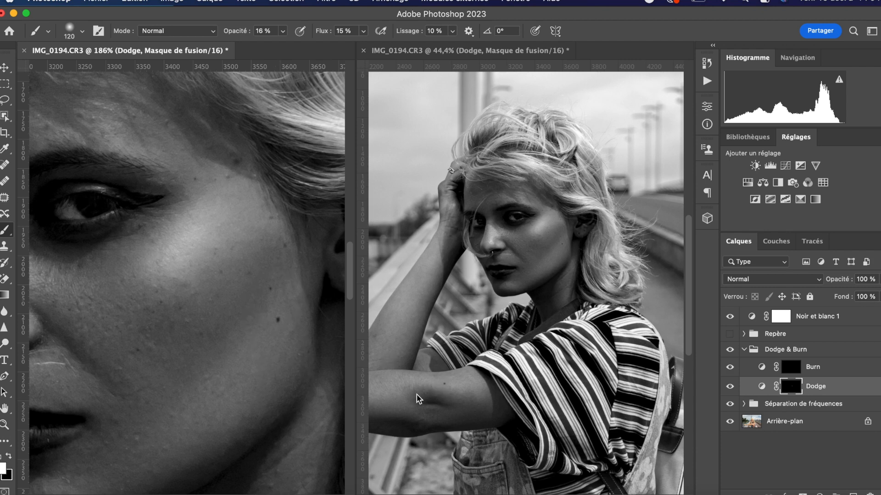
Step: Select the Burn layer, compare the face with and without the Dodge & Burn group, and paint burn strokes across the cheek
{"action": "left_click", "coordinate": [828, 372]}
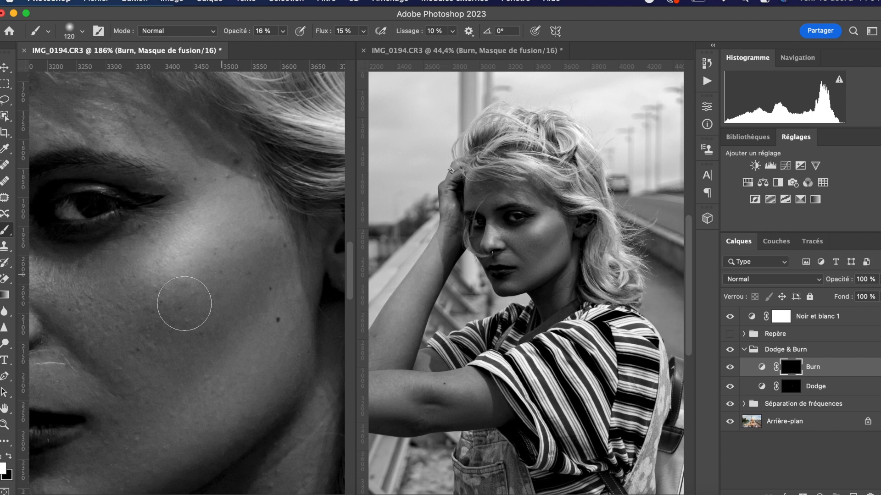
{"action": "left_click", "coordinate": [730, 350]}
{"action": "left_click", "coordinate": [730, 350]}
{"action": "left_click", "coordinate": [730, 350]}
{"action": "left_click", "coordinate": [732, 351]}
{"action": "left_click", "coordinate": [731, 351]}
{"action": "left_click_drag", "start_coordinate": [199, 325], "coordinate": [274, 257]}
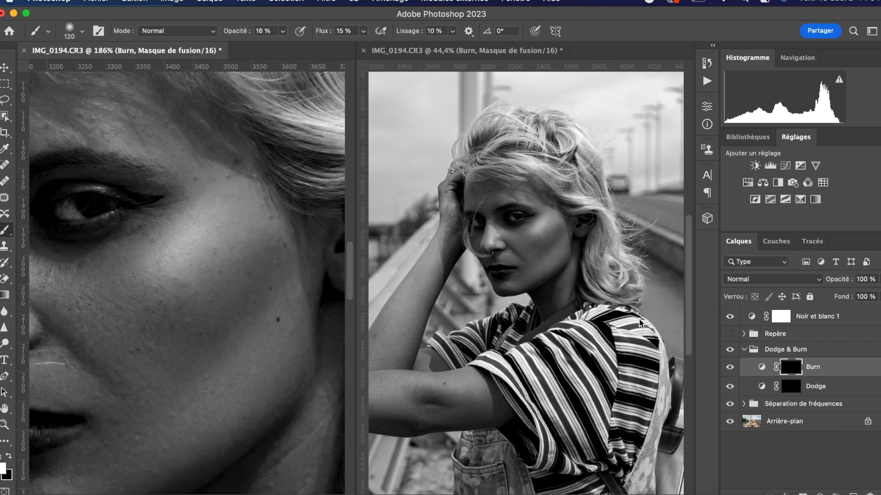
Step: Hide the Noir et blanc 1 layer and compare the colour portrait with and without the Dodge & Burn group
{"action": "left_click", "coordinate": [730, 316]}
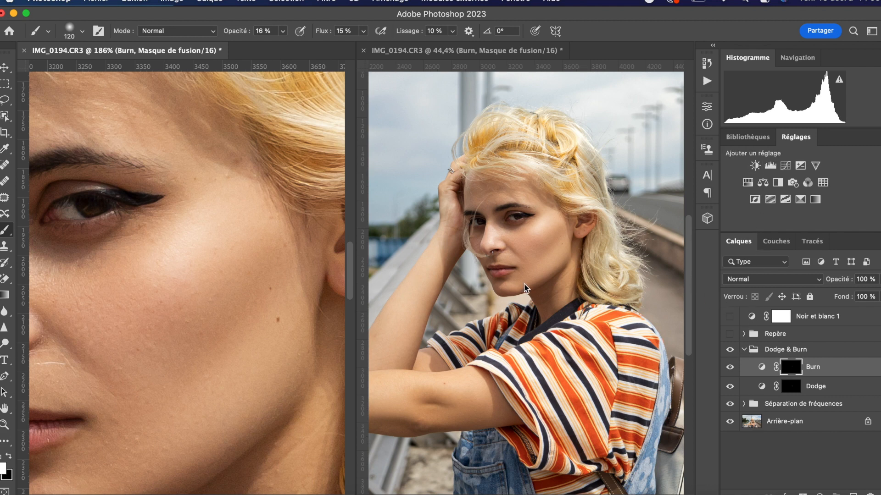
{"action": "left_click", "coordinate": [730, 350]}
{"action": "left_click", "coordinate": [729, 351]}
Step: Lower the Dodge & Burn group's opacity to 63% and compare the portrait with and without the group
{"action": "left_click", "coordinate": [821, 353]}
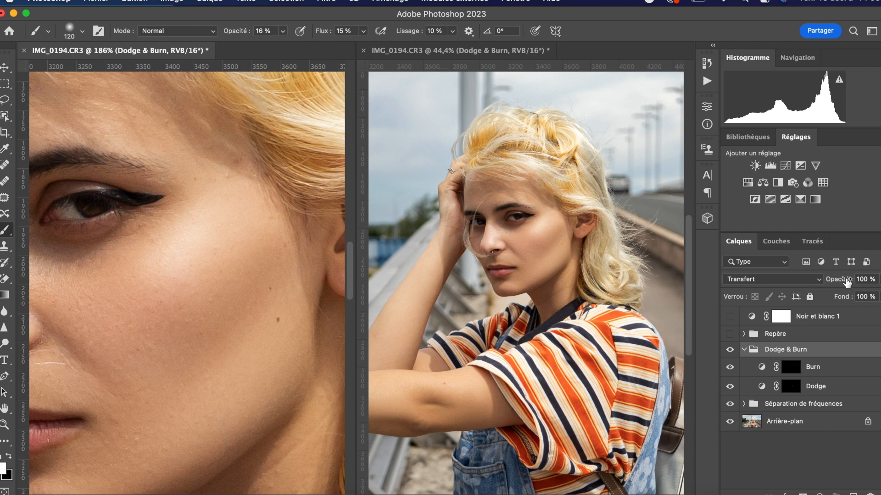
{"action": "left_click_drag", "start_coordinate": [848, 285], "coordinate": [833, 290]}
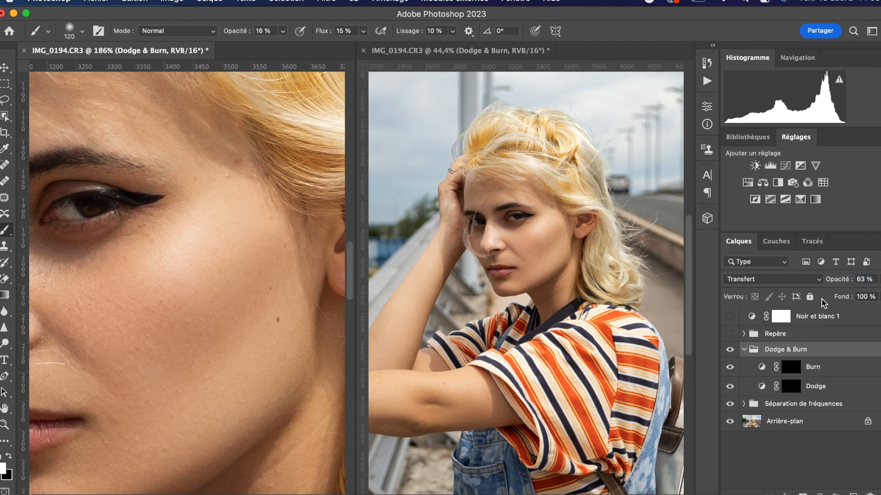
{"action": "left_click", "coordinate": [729, 350]}
{"action": "left_click", "coordinate": [729, 350]}
{"action": "left_click", "coordinate": [730, 350]}
{"action": "left_click", "coordinate": [731, 351]}
Step: Expand the Séparation de fréquences group to show its layers
{"action": "left_click", "coordinate": [746, 404]}
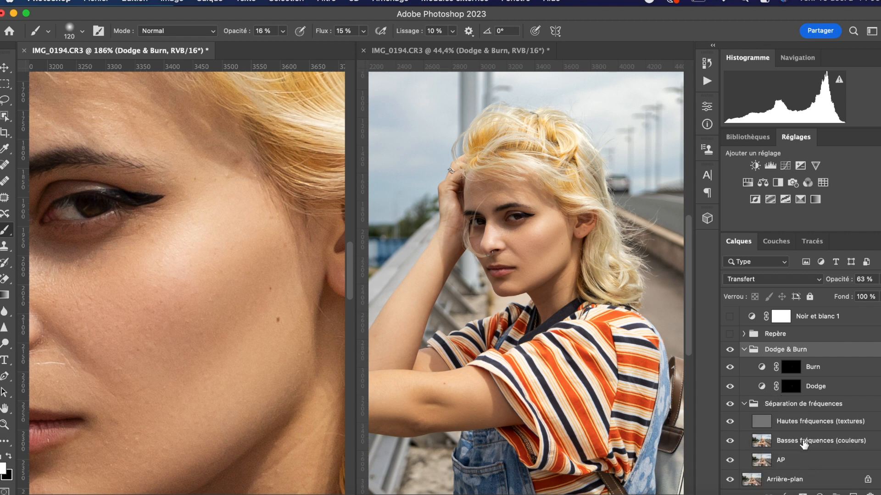